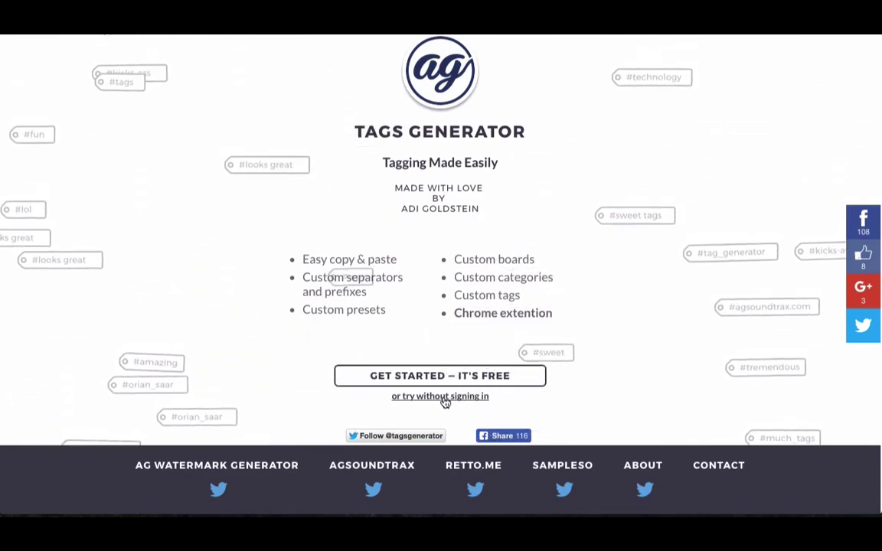
Step: Start without signing in, open the Photography board and select the tags pretty and red
left_click(444, 397)
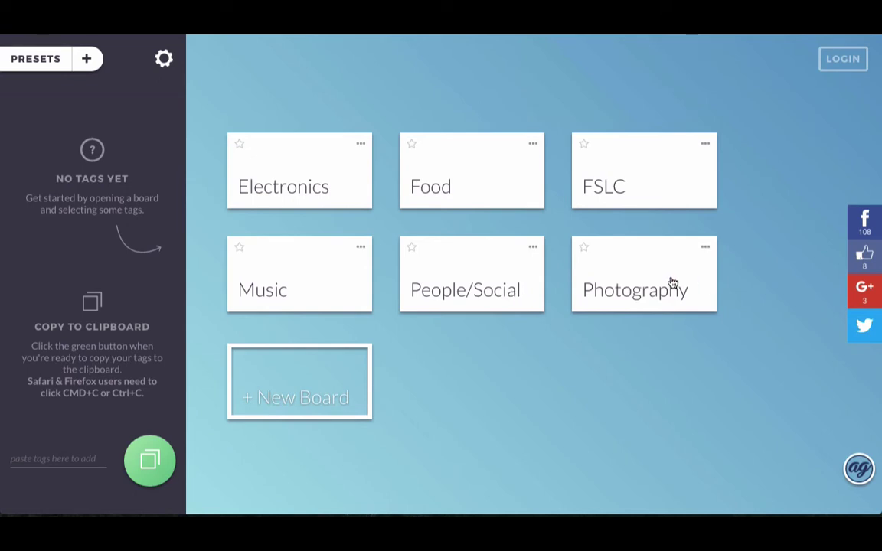
left_click(614, 285)
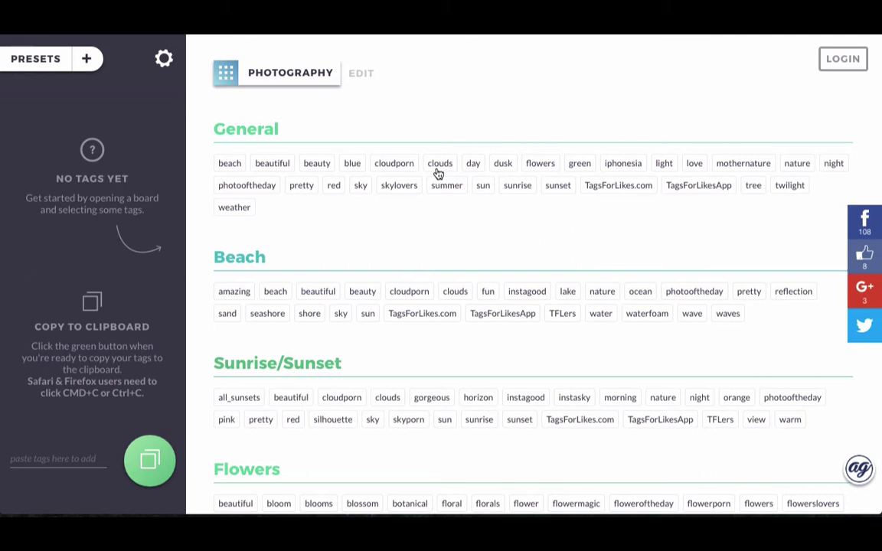
scroll(409, 221, "down", 2)
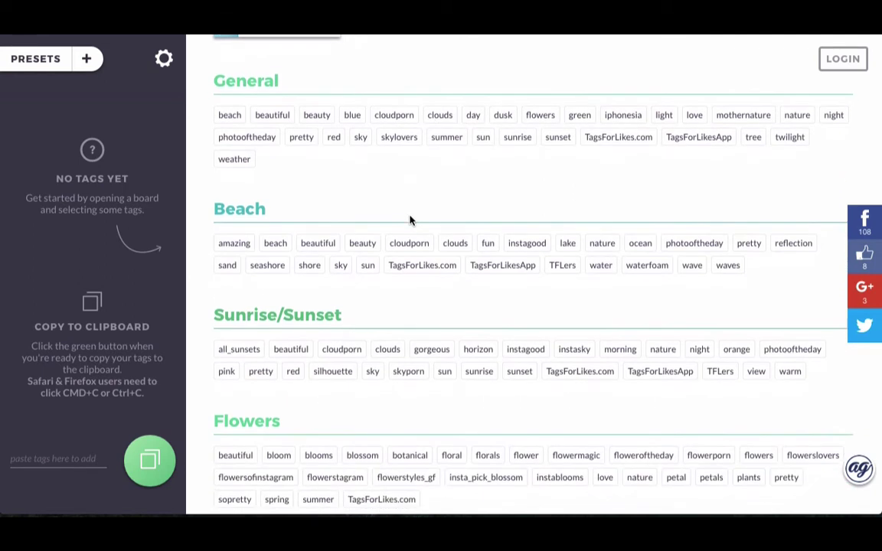
left_click(300, 118)
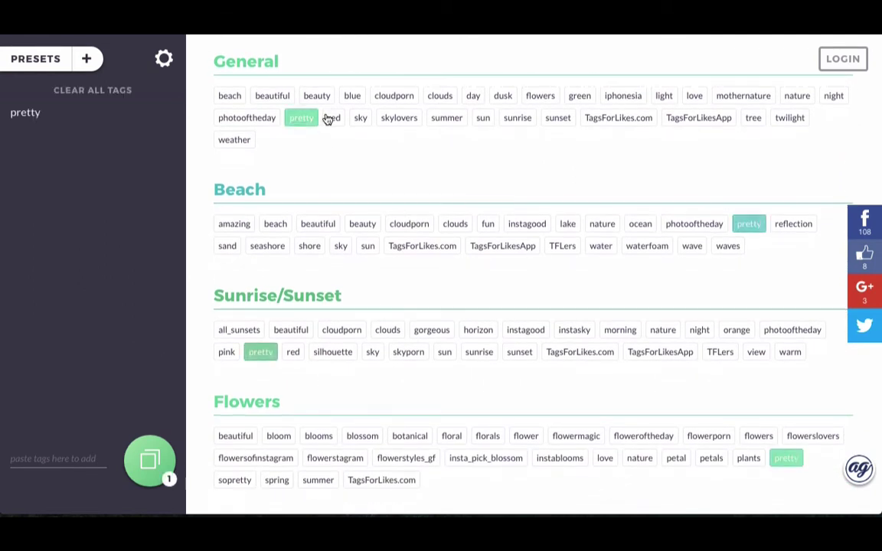
left_click(334, 118)
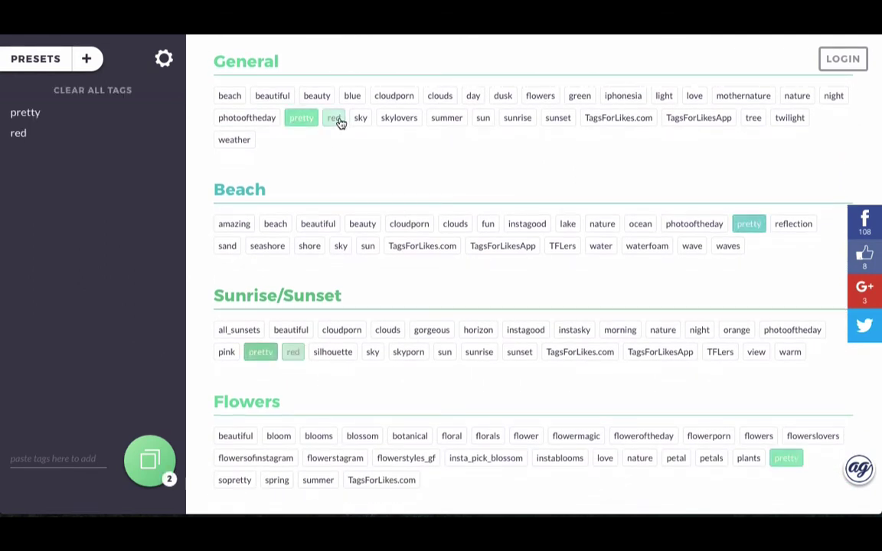
Step: Add the tags beautiful, beauty, beach, cloudporn, TagsForLikes.com and sun to the selection
left_click(325, 230)
left_click(365, 228)
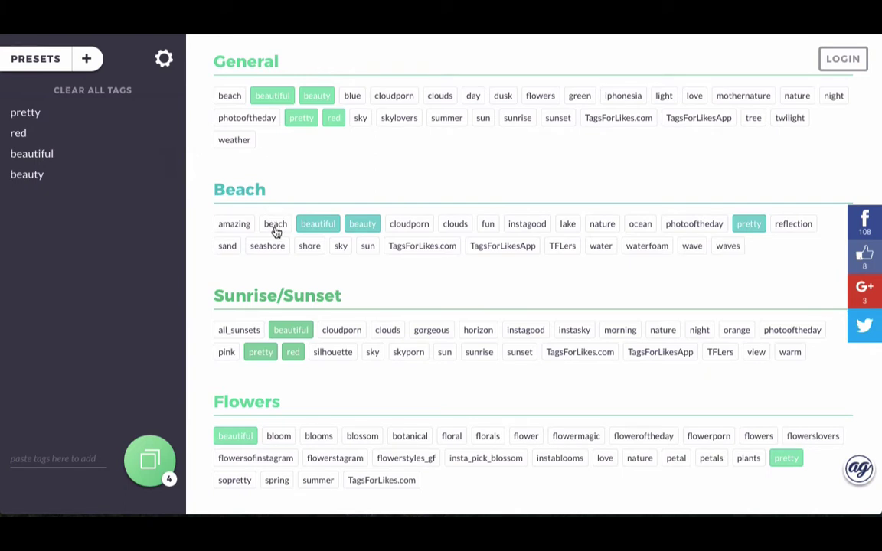
left_click(275, 226)
left_click(402, 228)
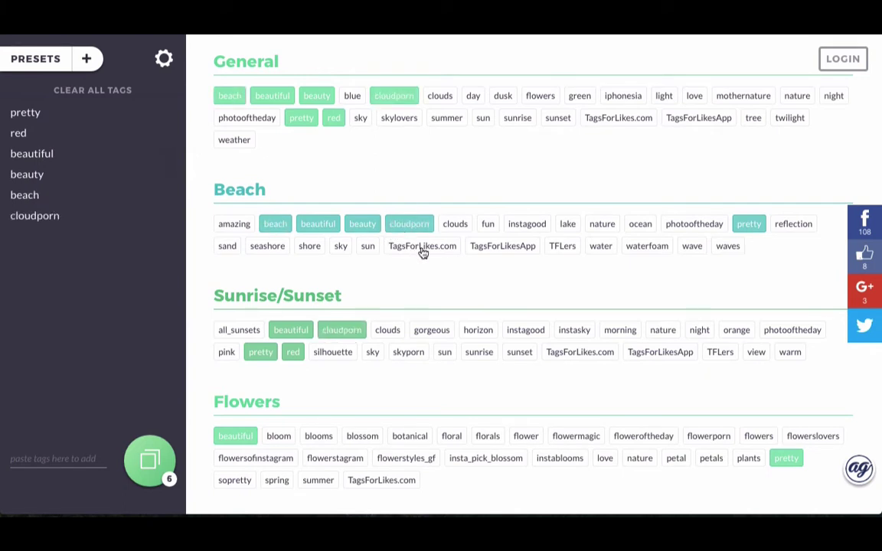
left_click(400, 246)
left_click(446, 354)
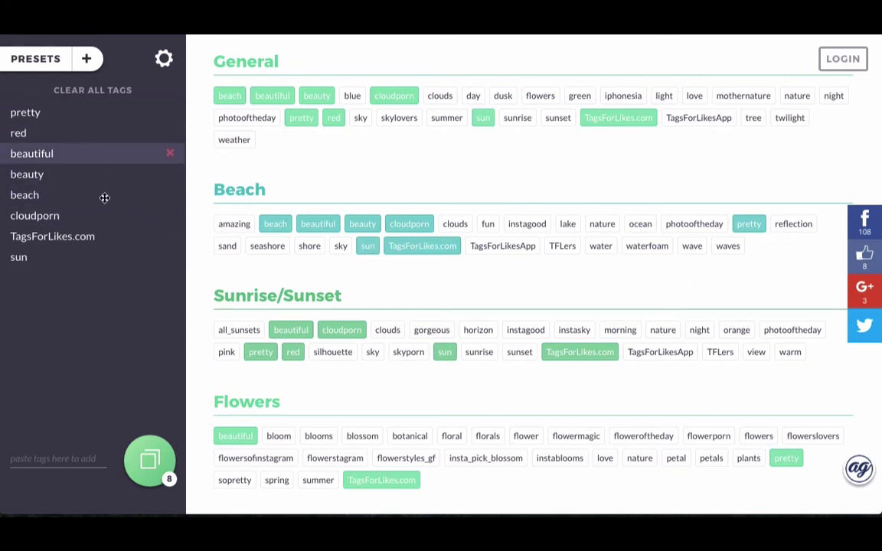
Step: Move the beach tag above beautiful in the selected tags list and remove the red tag
mouse_move(173, 484)
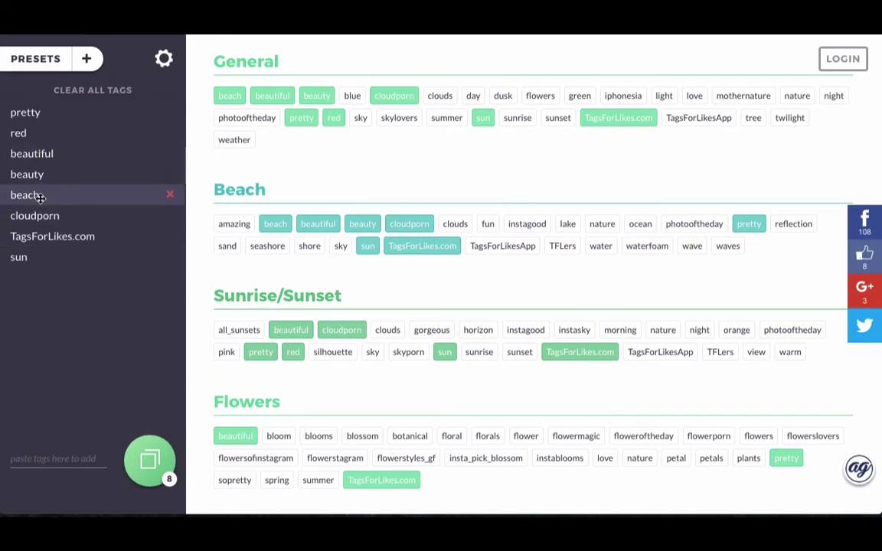
left_click_drag(40, 197, 31, 150)
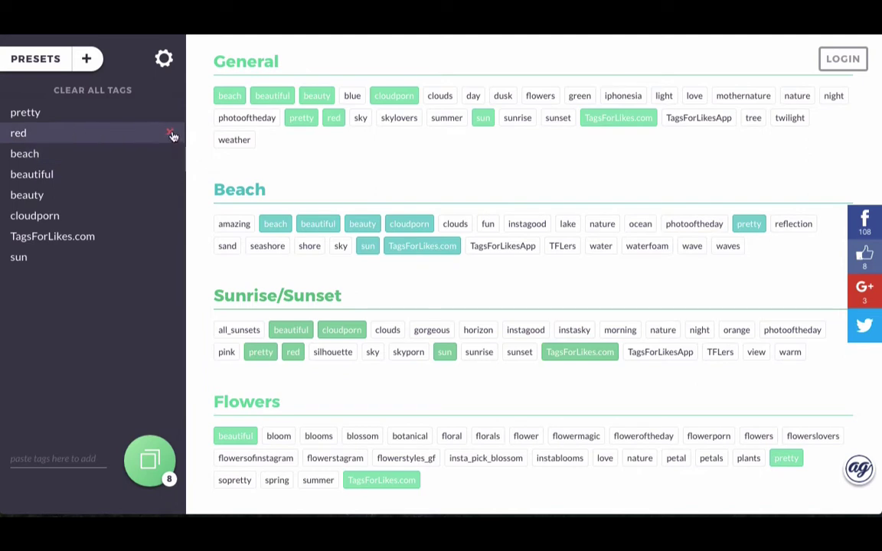
left_click(171, 133)
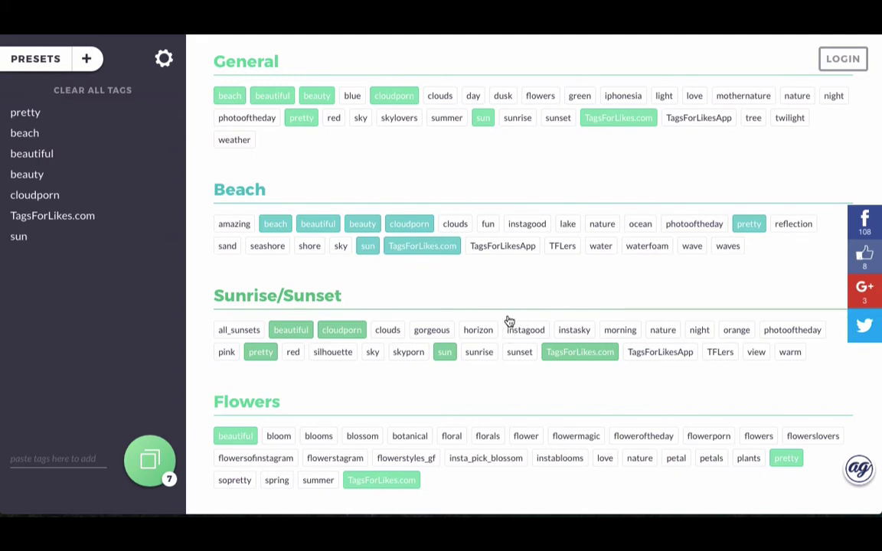
Step: Add a custom tag named dog to the selected tags list
scroll(511, 294, "down", 1)
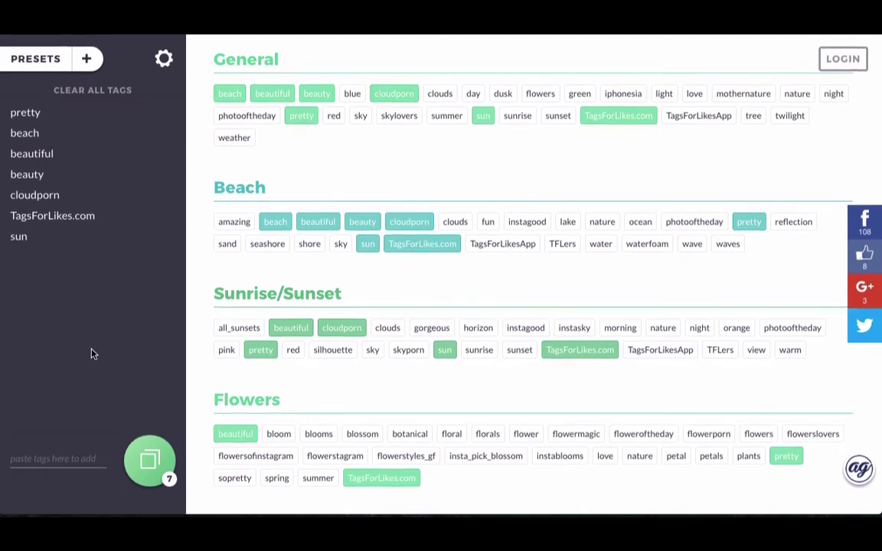
left_click(36, 455)
type("dog")
key("Return")
Step: Try # and @ as the tag prefix in the settings, then clear the prefix
left_click(166, 59)
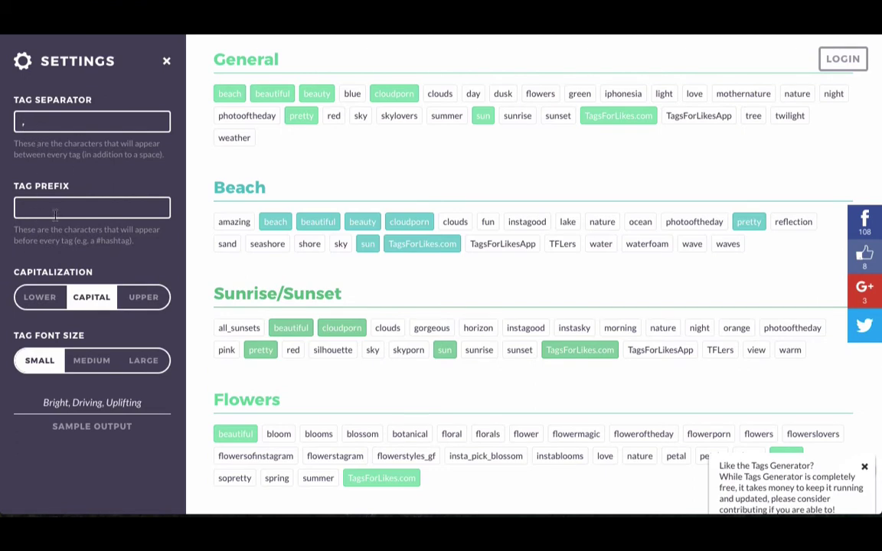
left_click(44, 205)
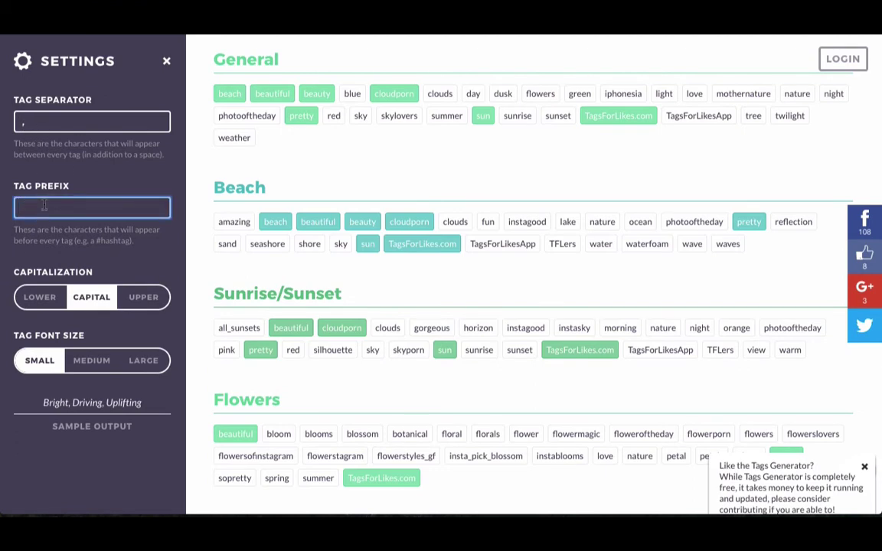
type("#")
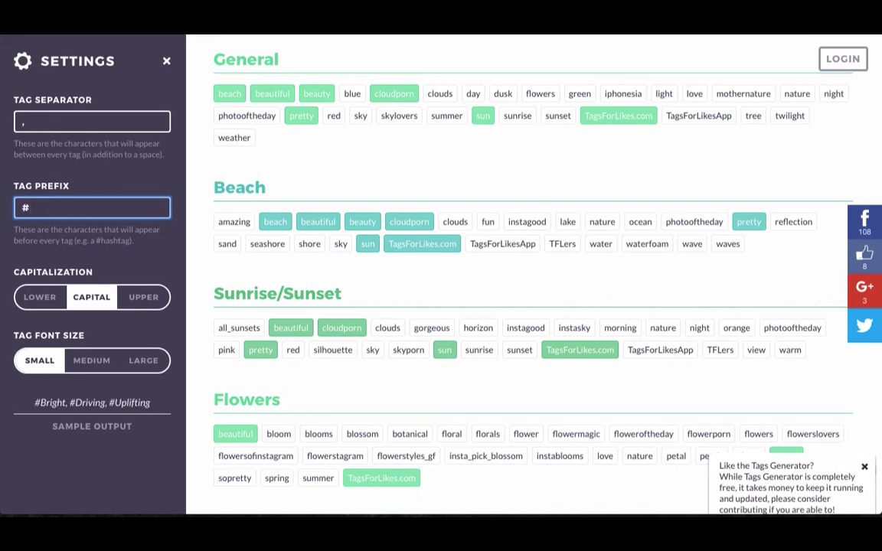
key("BackSpace")
type("@")
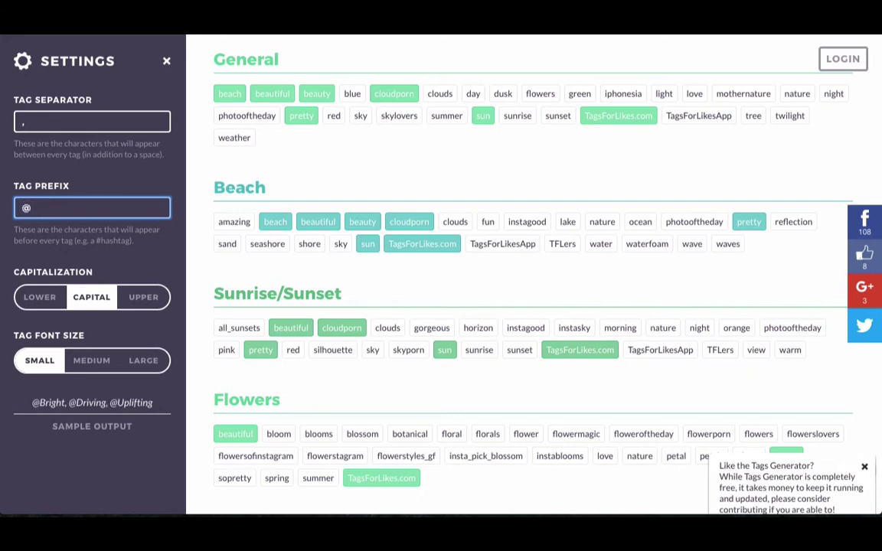
key("BackSpace")
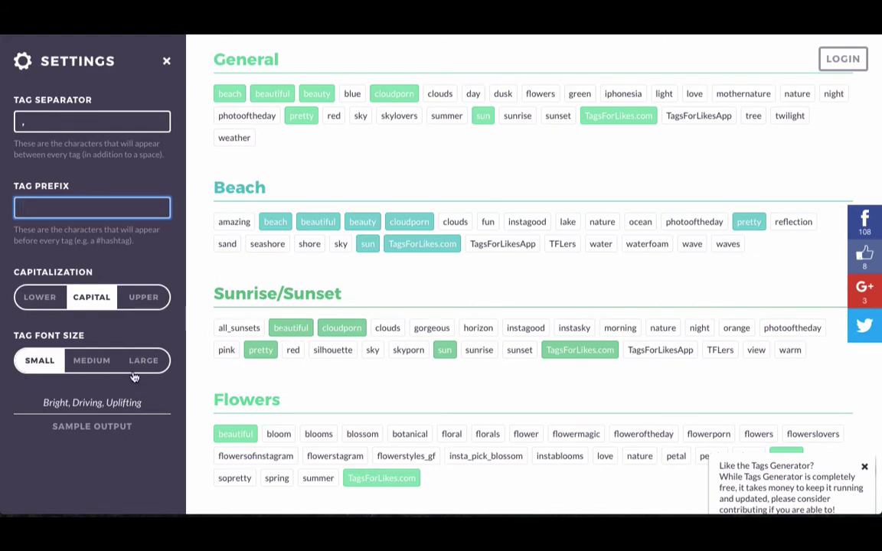
Step: Set the tag font size to Large and close the settings
left_click(92, 361)
left_click(145, 360)
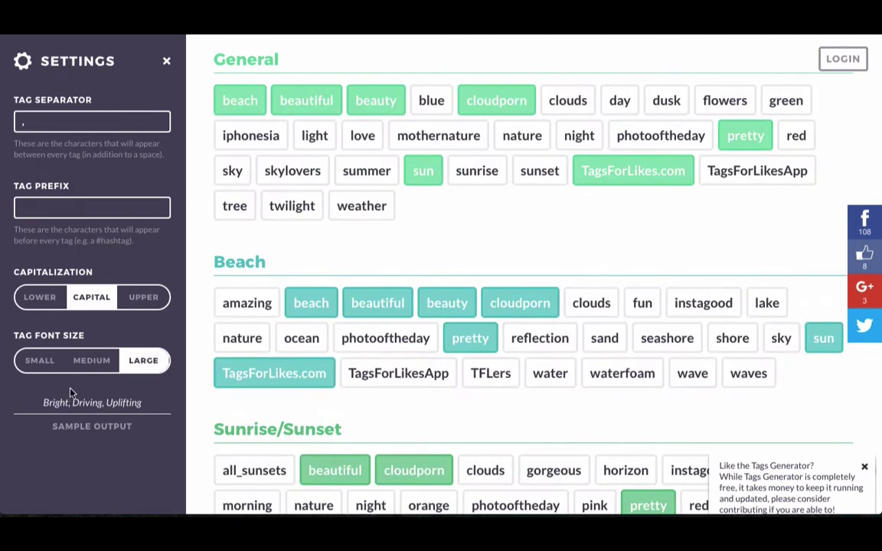
left_click(166, 61)
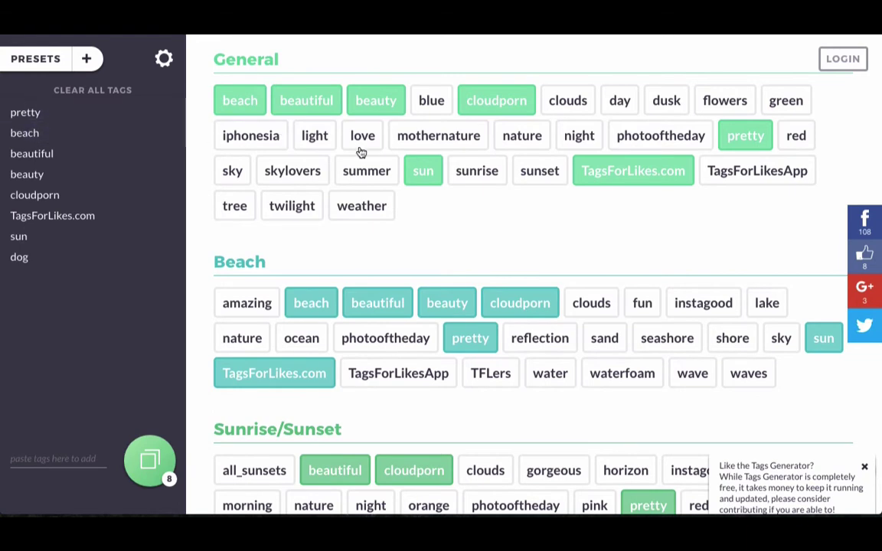
Step: Switch to the Food board and add the Dessert tags chocolate, hungry and dessert to the selection
scroll(360, 153, "up", 2)
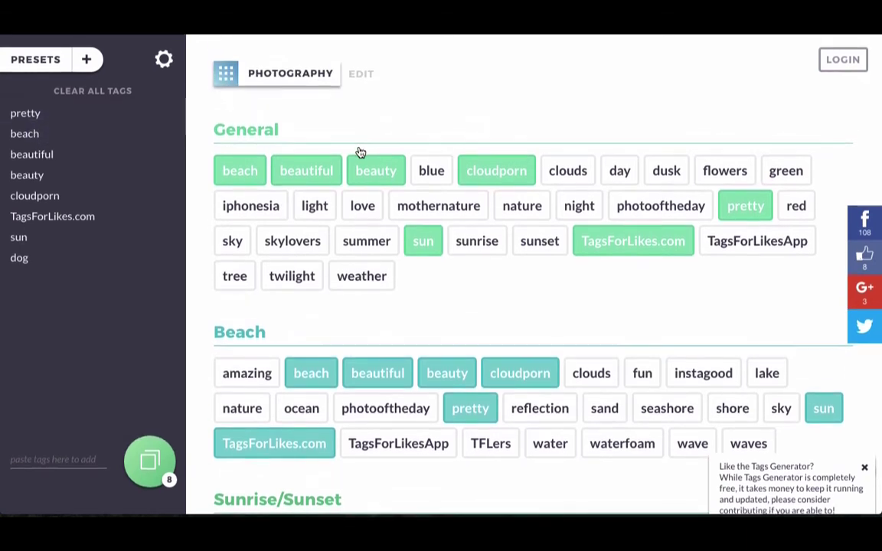
left_click(226, 73)
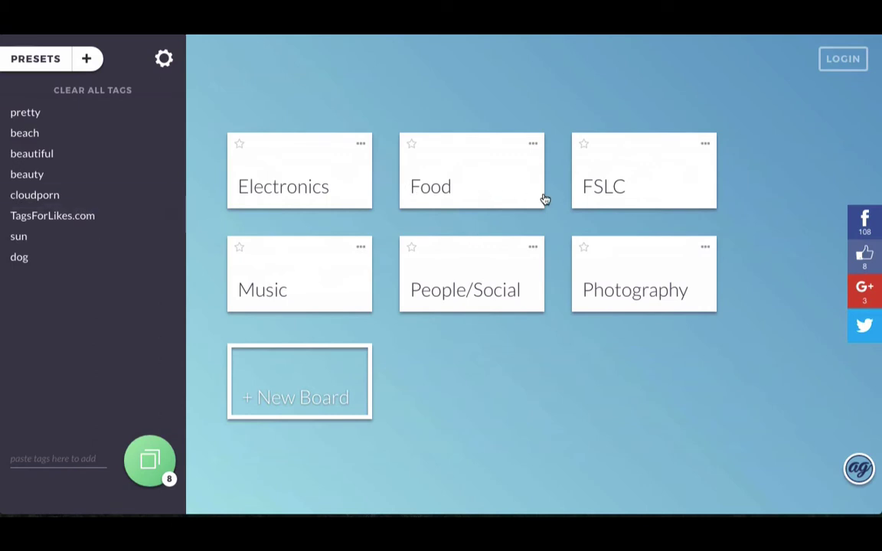
left_click(477, 193)
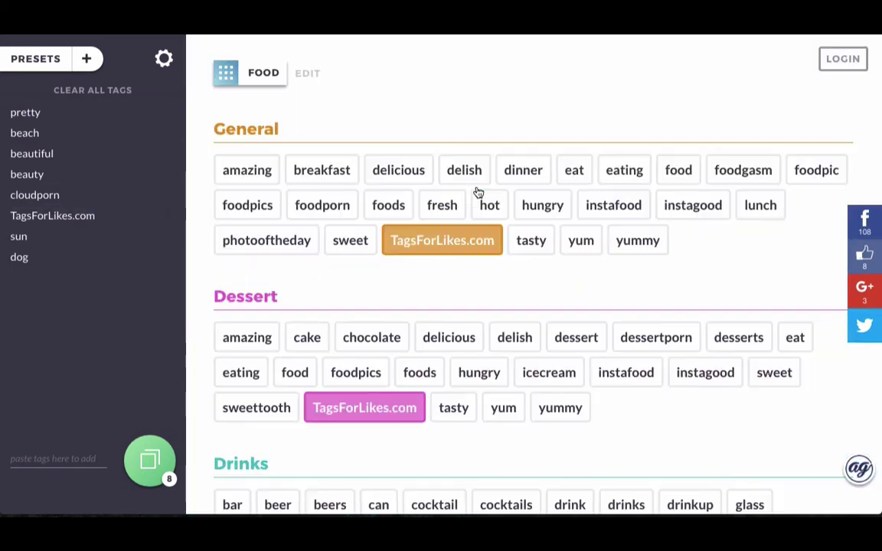
left_click(367, 341)
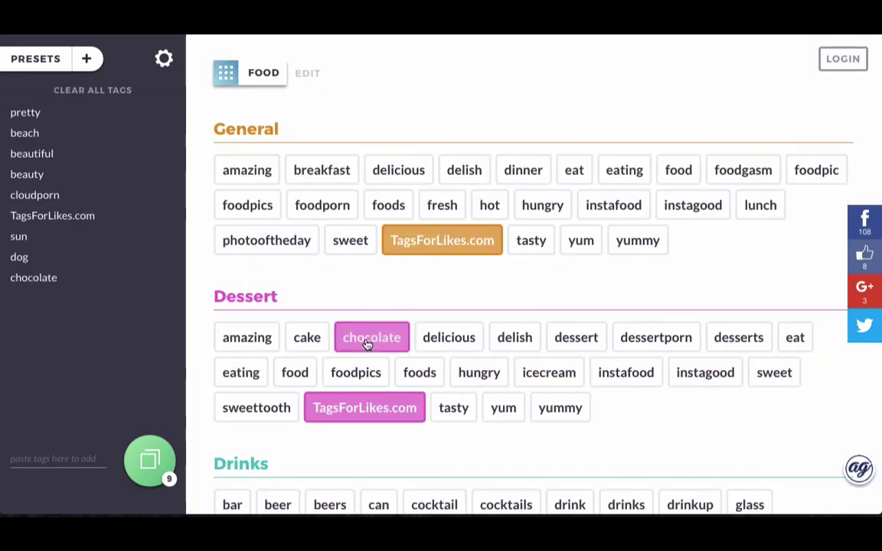
left_click(477, 374)
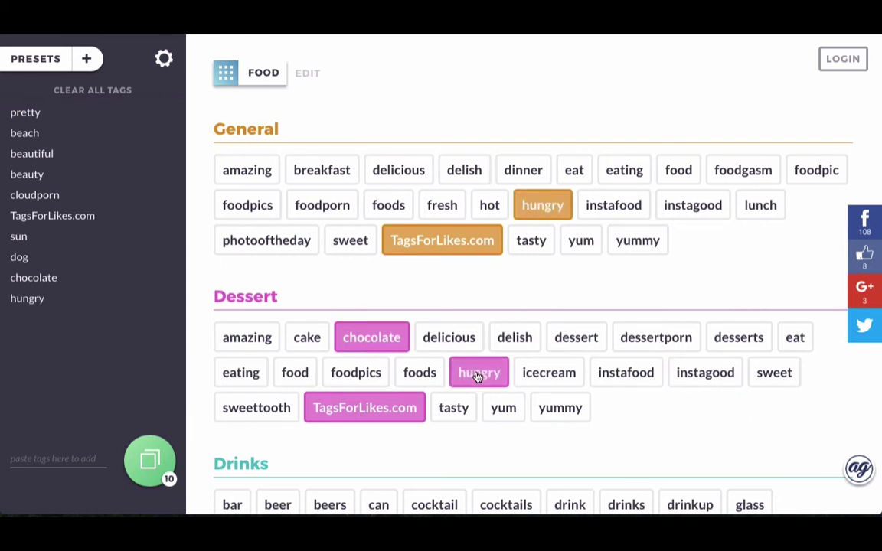
left_click(576, 338)
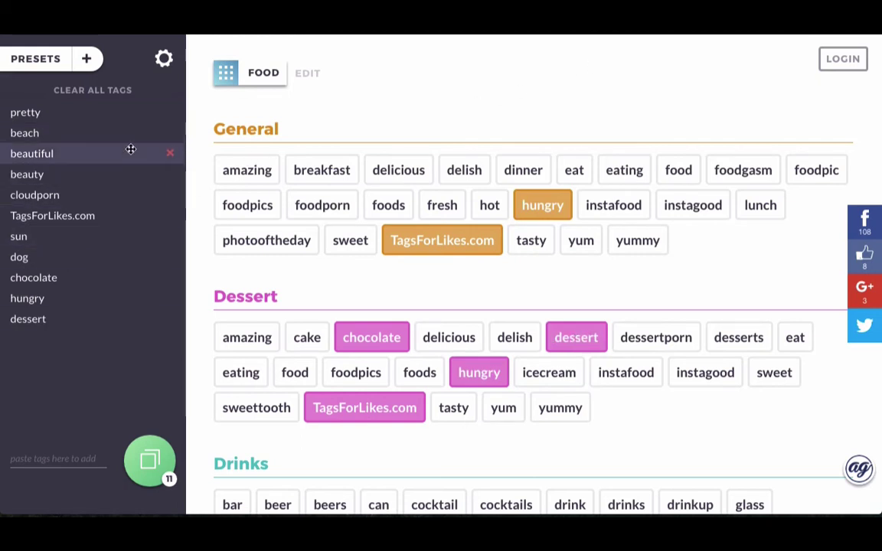
Step: Copy all selected tags to the clipboard and paste them into TextEdit
mouse_move(151, 465)
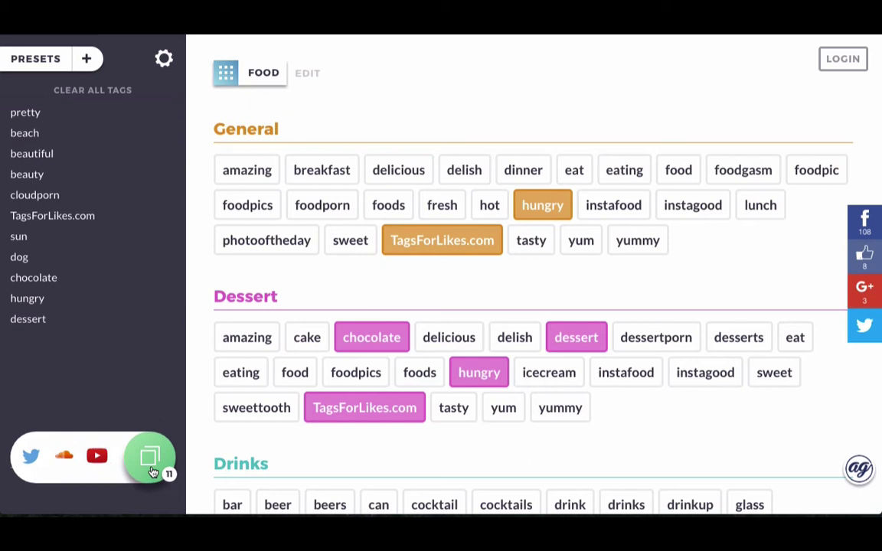
left_click(152, 471)
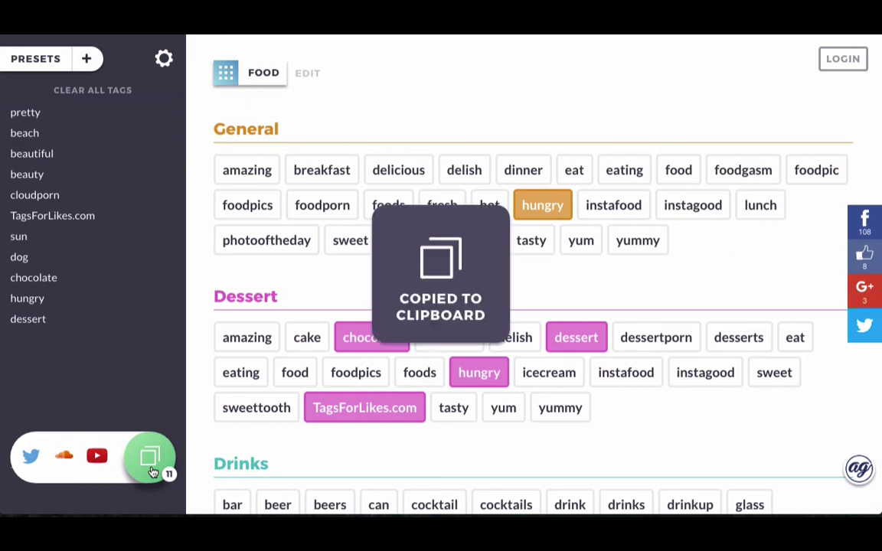
key("super+Tab")
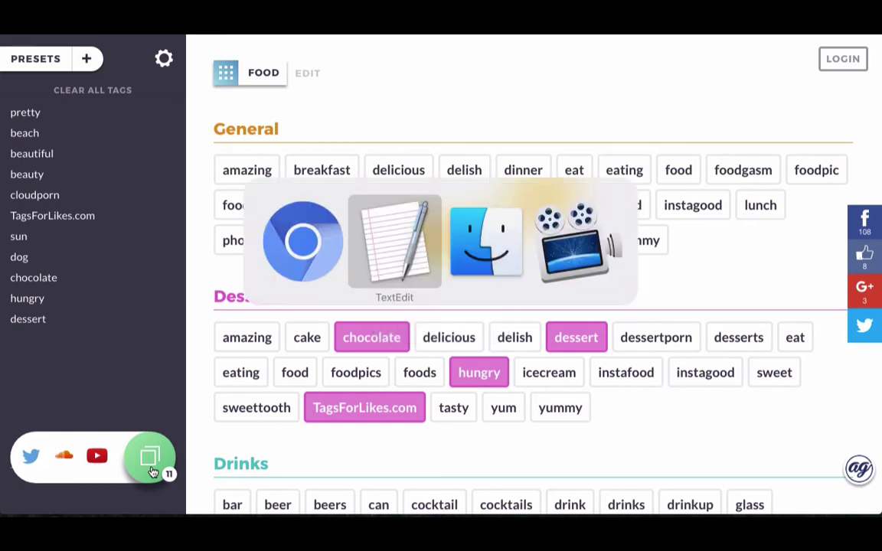
key("super+v")
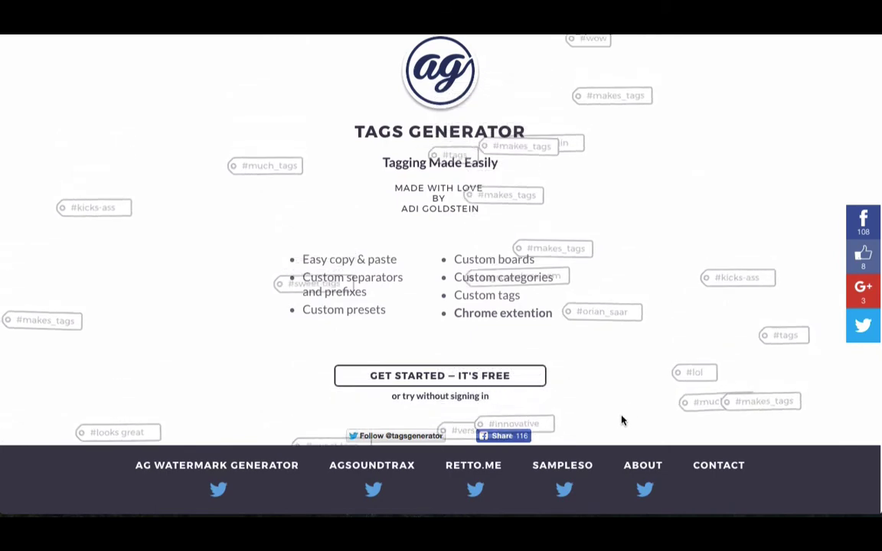
Step: Log in from the Tags Generator start page with Facebook and close the login dialog
left_click(446, 376)
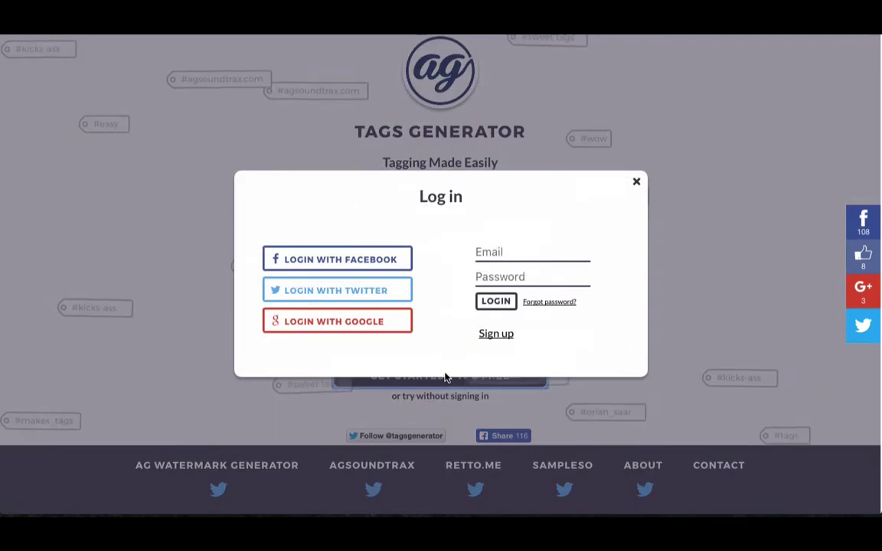
left_click(349, 259)
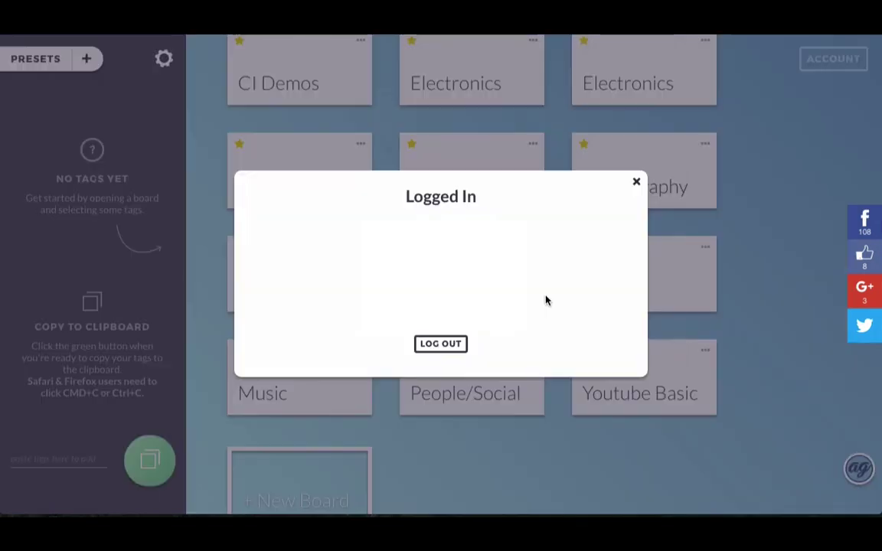
left_click(637, 184)
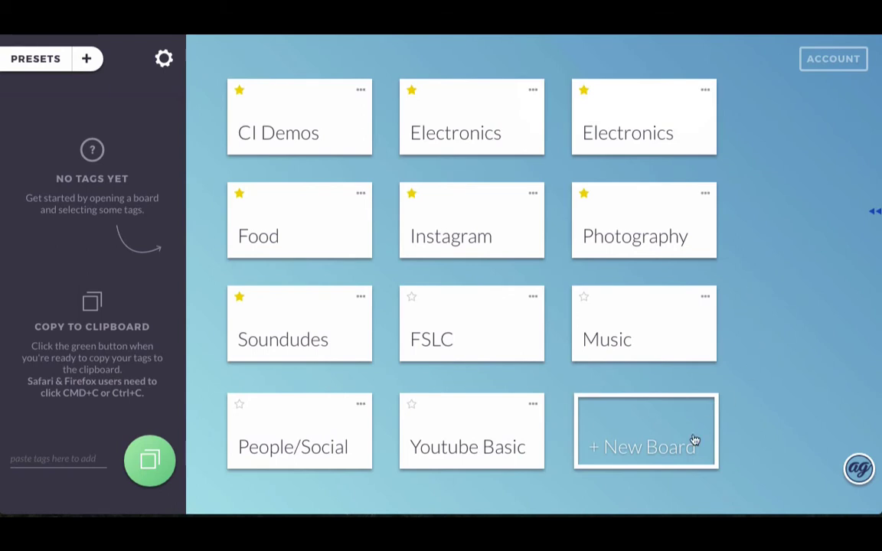
Step: Create a new board named Blockchain and put it into edit mode
left_click(650, 438)
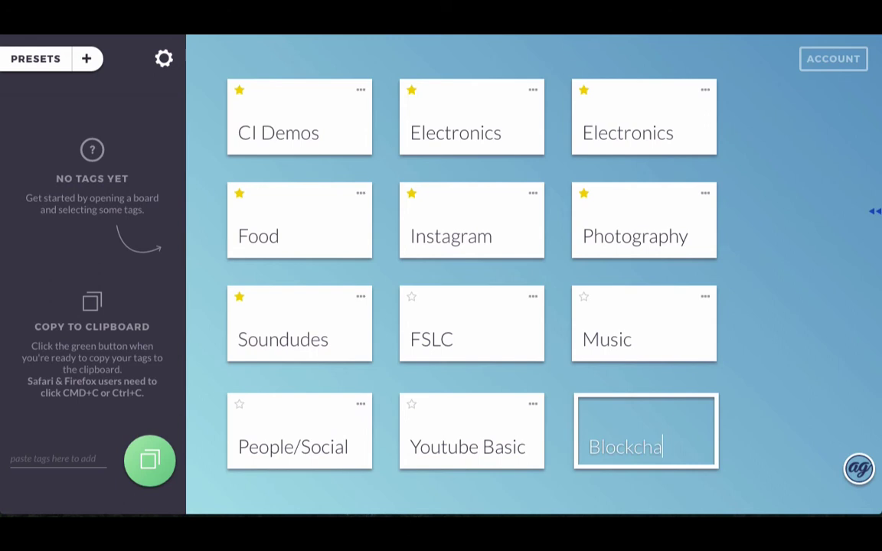
key("Return")
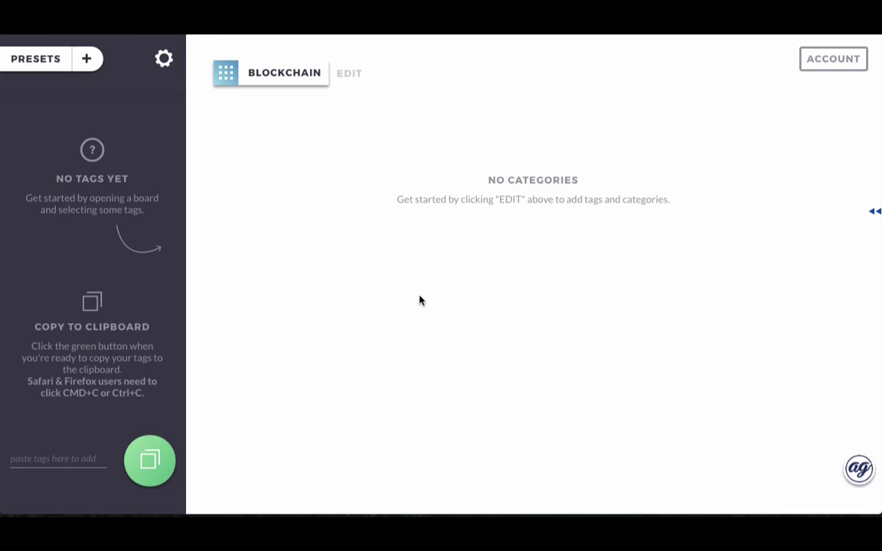
left_click(363, 75)
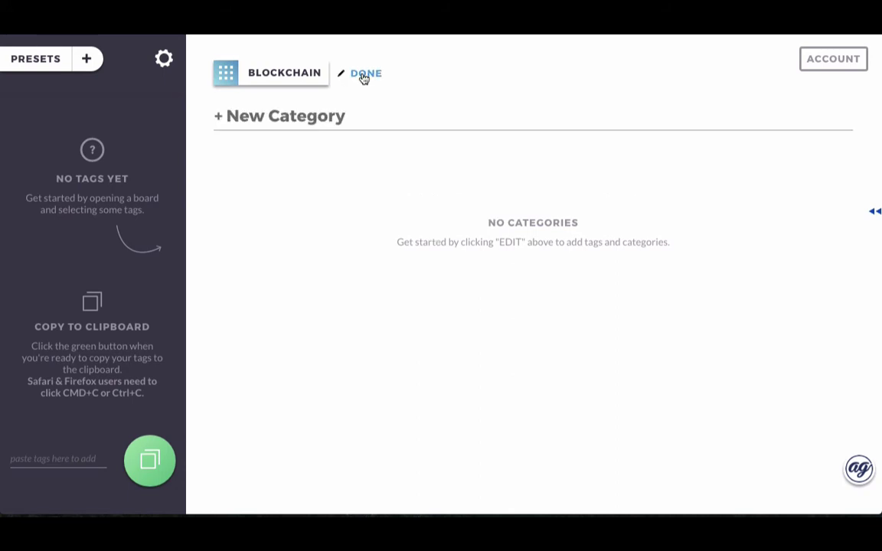
Step: Add three categories named Bitcoin, ICO and ALT COINS to the Blockchain board
left_click(255, 119)
type("Bitcoin")
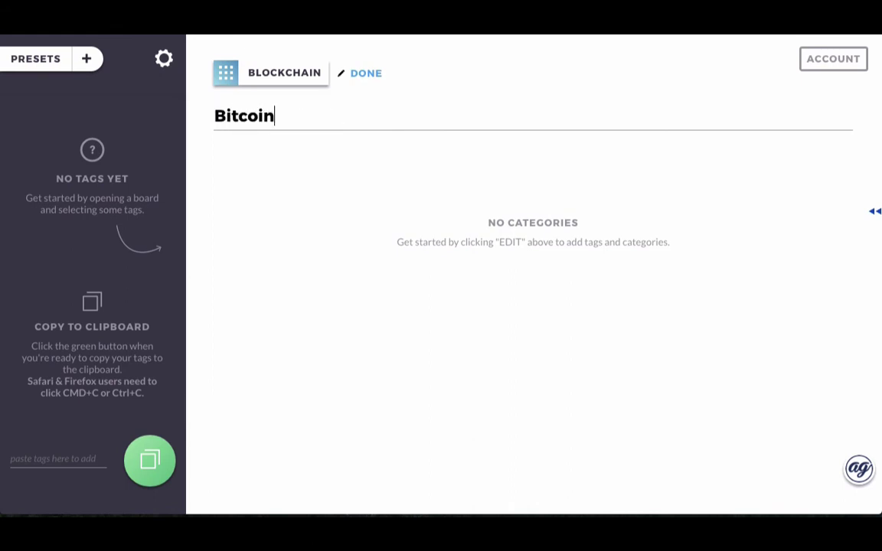
key("Return")
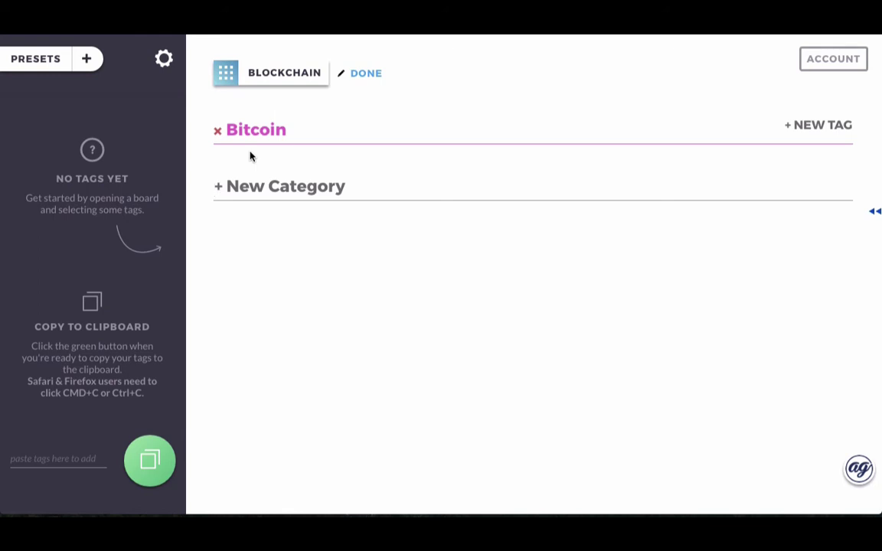
type("Ic")
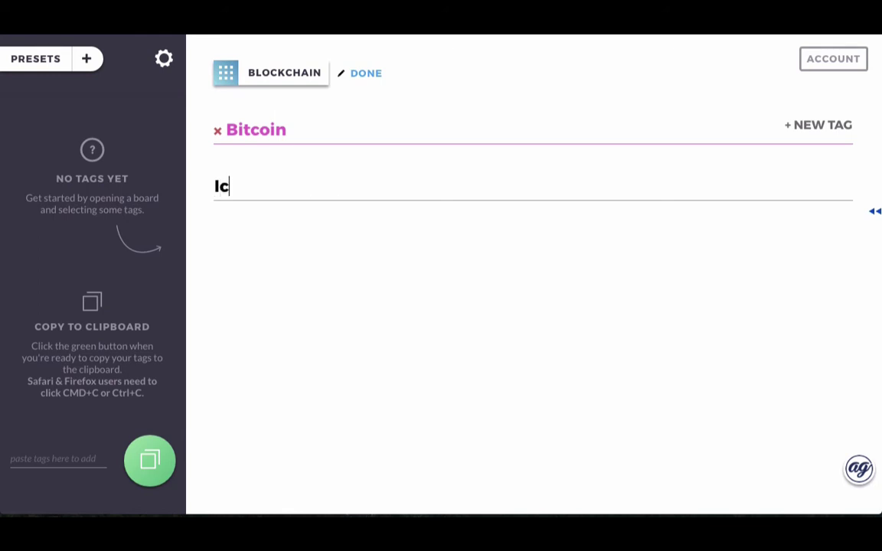
key("BackSpace")
type("CO")
key("Return")
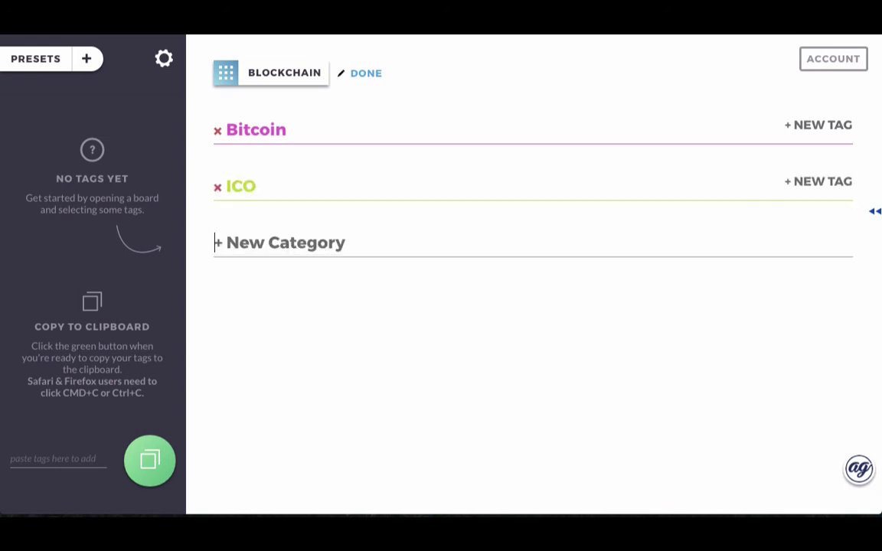
type("ALT COINS")
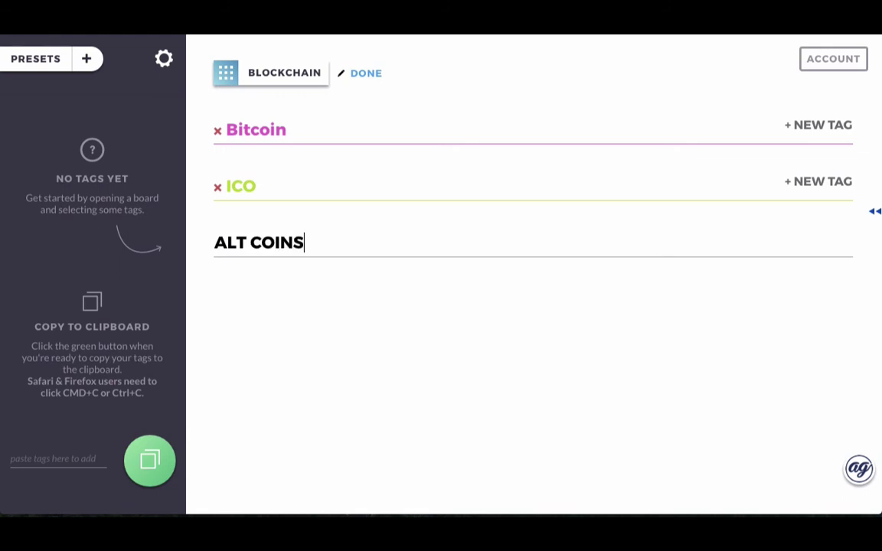
key("Return")
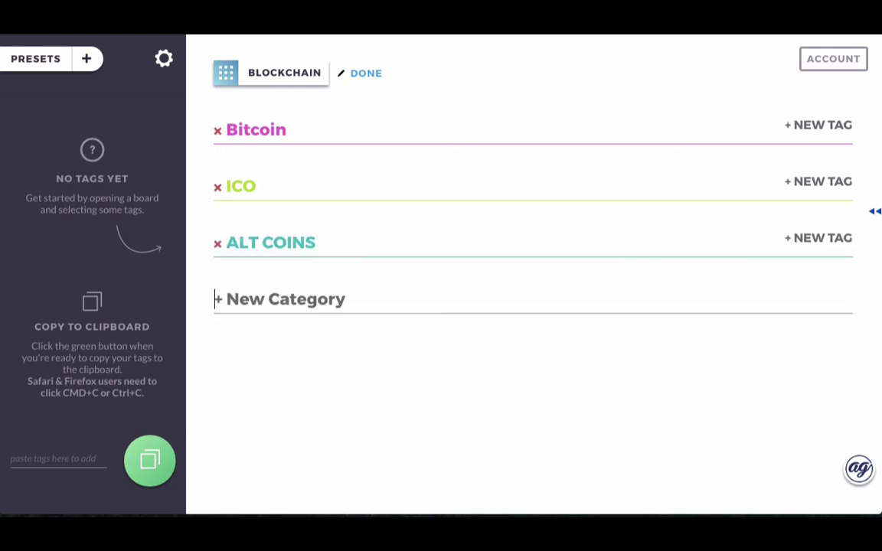
Step: Add the tags BTC, Satoshi and Mining to the Bitcoin category
left_click(813, 127)
type("BTC")
key("Return")
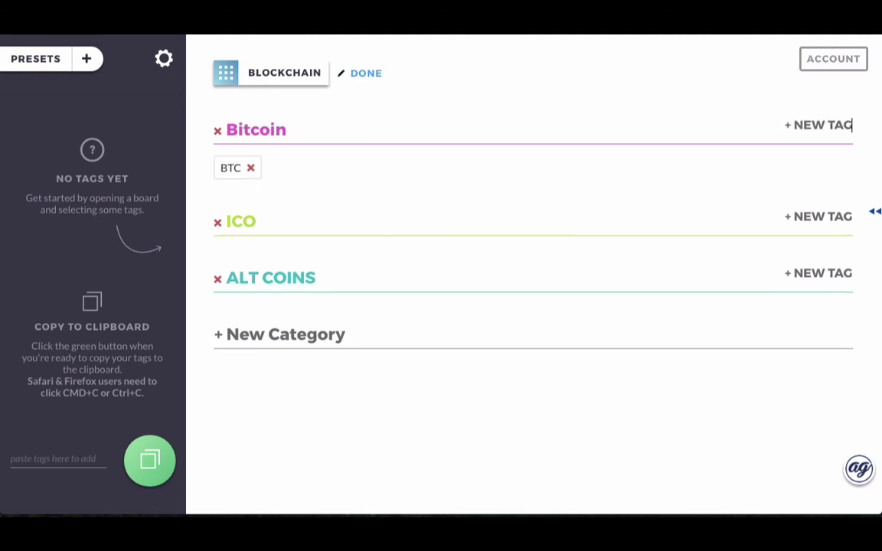
type("s")
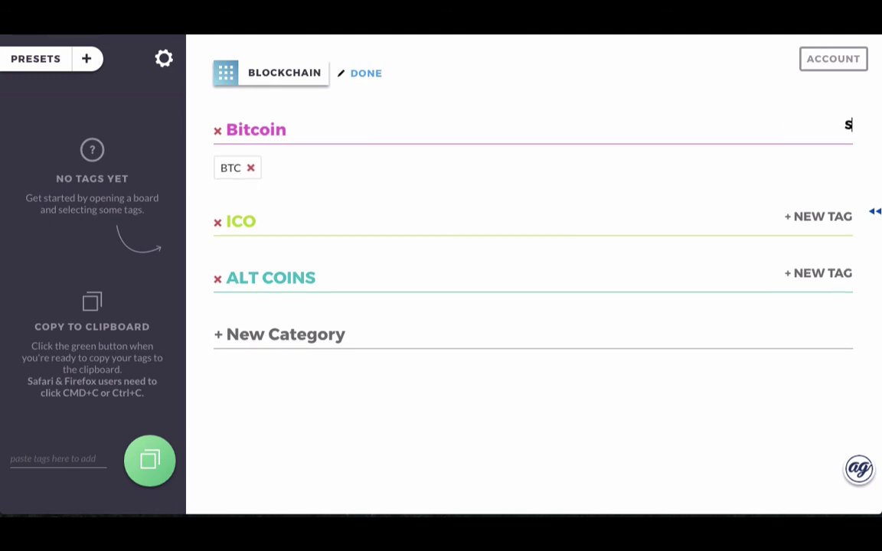
type("atoshi")
key("Return")
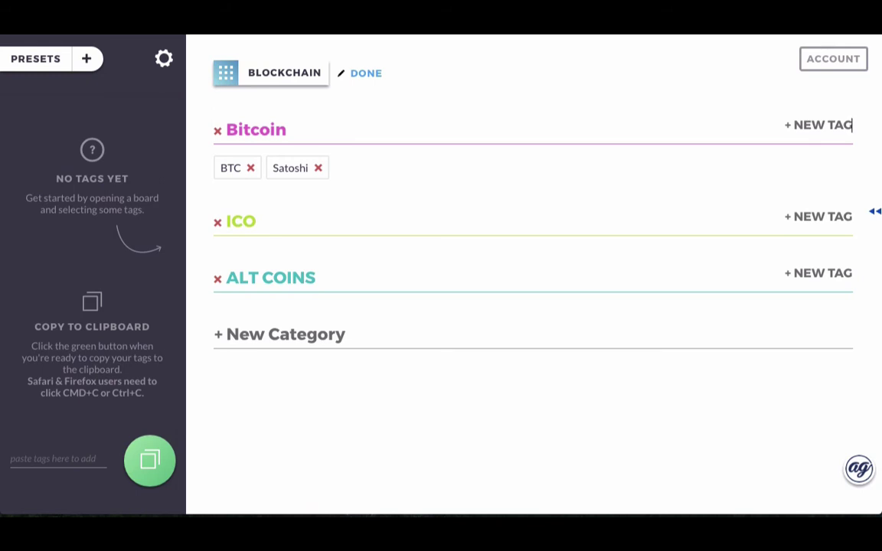
type("mining")
key("Return")
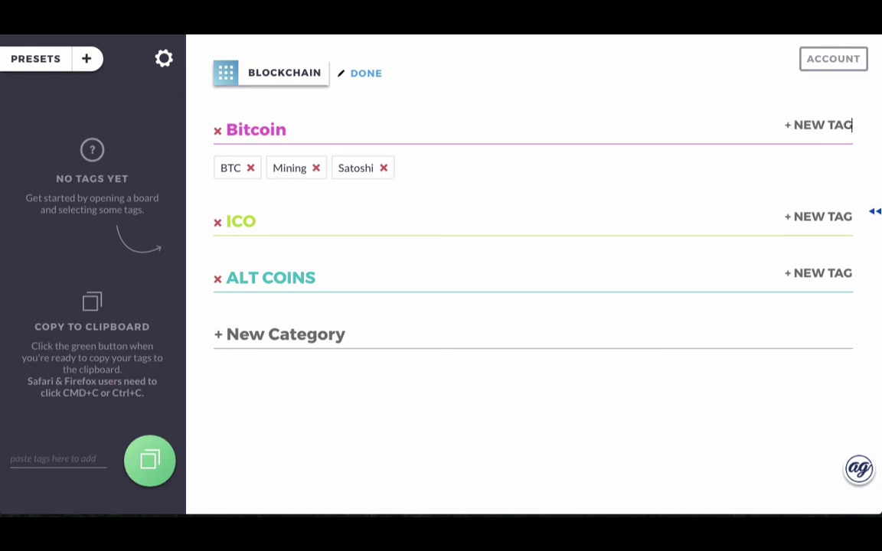
Step: Add the tags BAncor and tezos to the ICO category
left_click(813, 220)
type("ba")
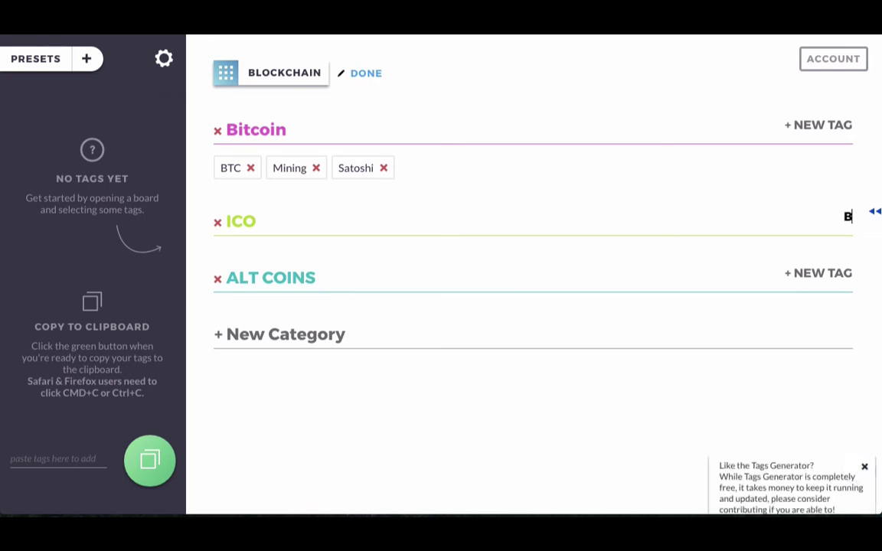
type("ncor")
key("Return")
type("te")
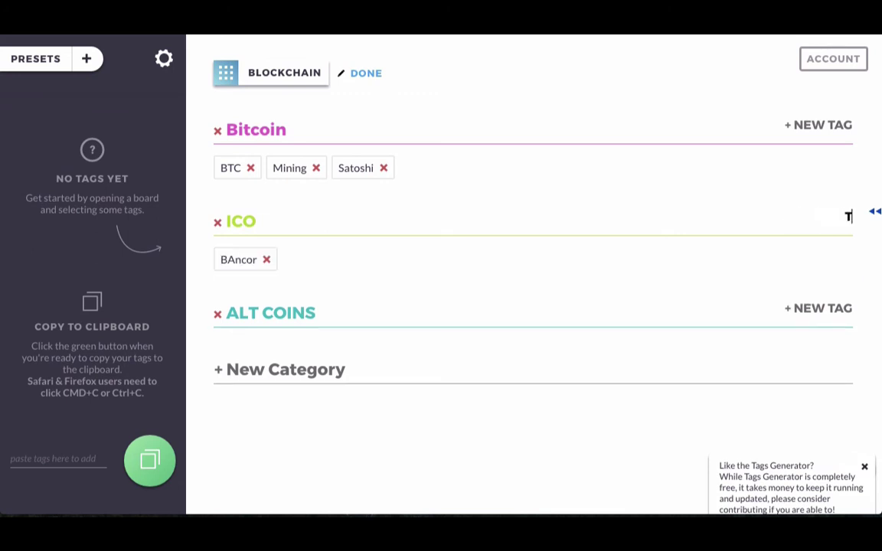
type("zos")
key("Return")
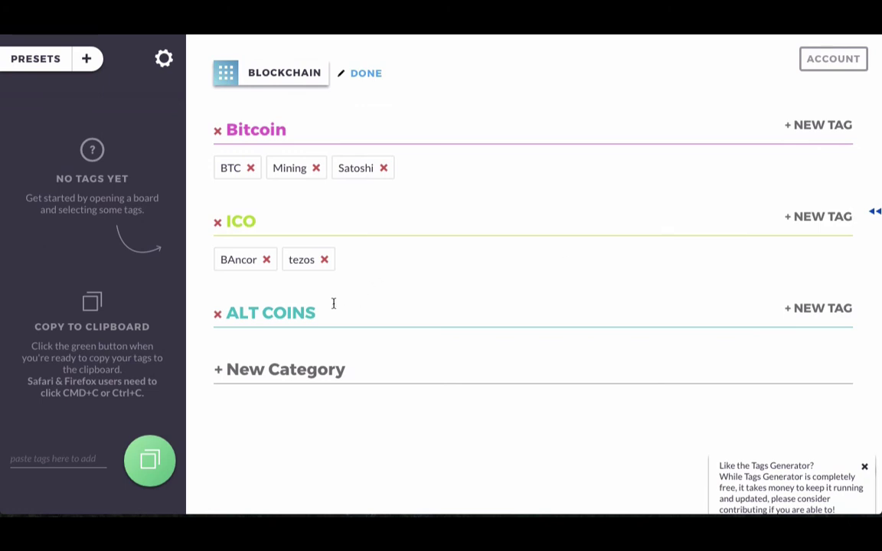
Step: Add the tags xem and eth to the ALT COINS category
left_click(821, 313)
type("xem")
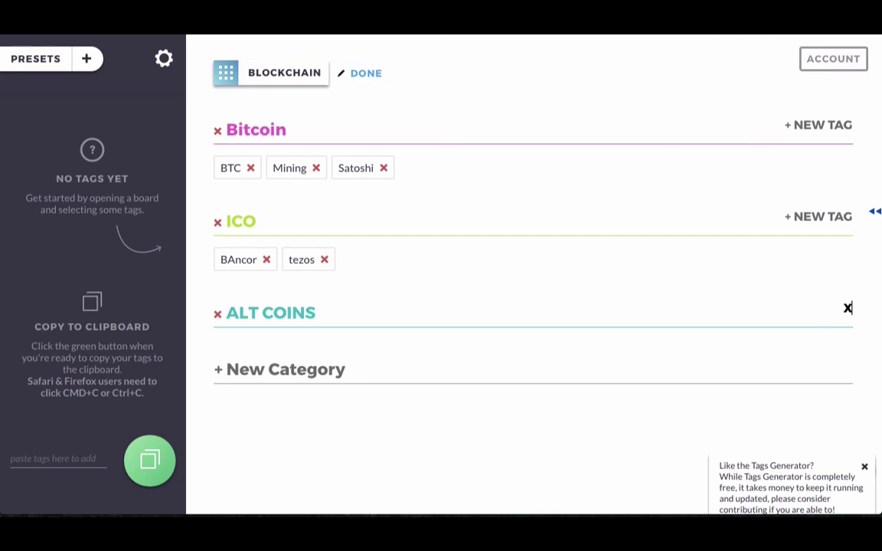
key("Return")
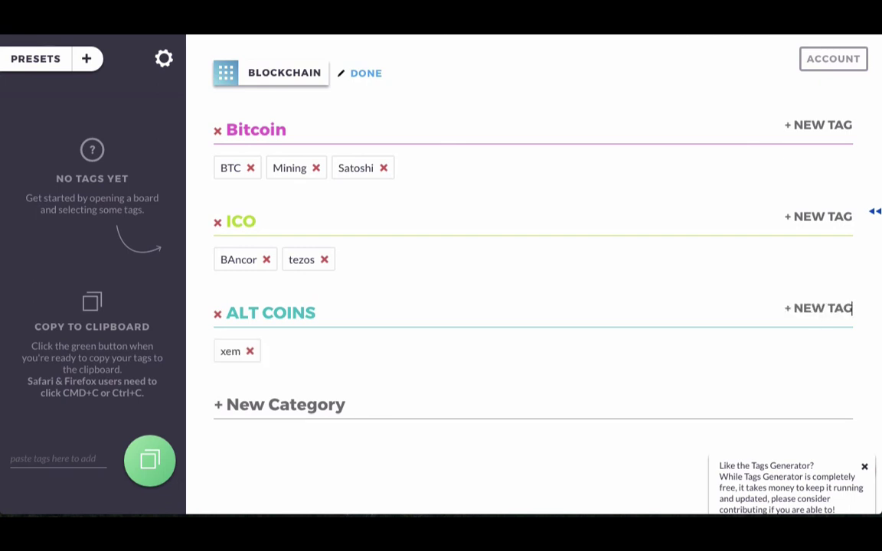
type("x")
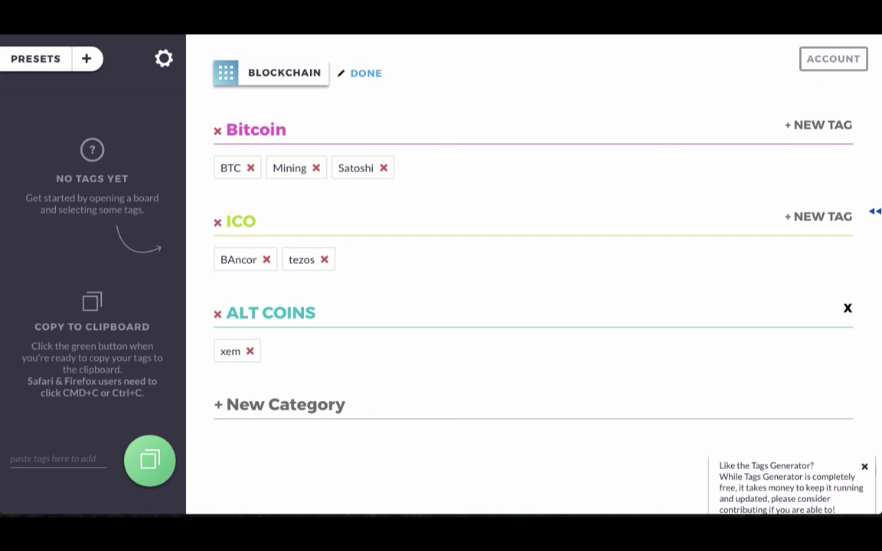
key("BackSpace")
type("eth")
key("Return")
Step: Finish editing the board while selecting the tags BTC, Mining, BAncor and tezos, and move tezos directly after BTC in the selected tags
left_click(230, 167)
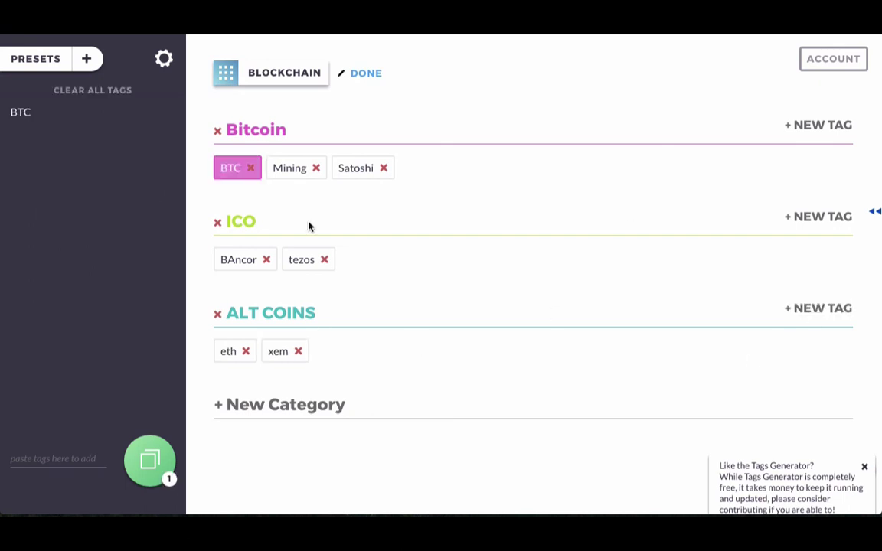
left_click(369, 78)
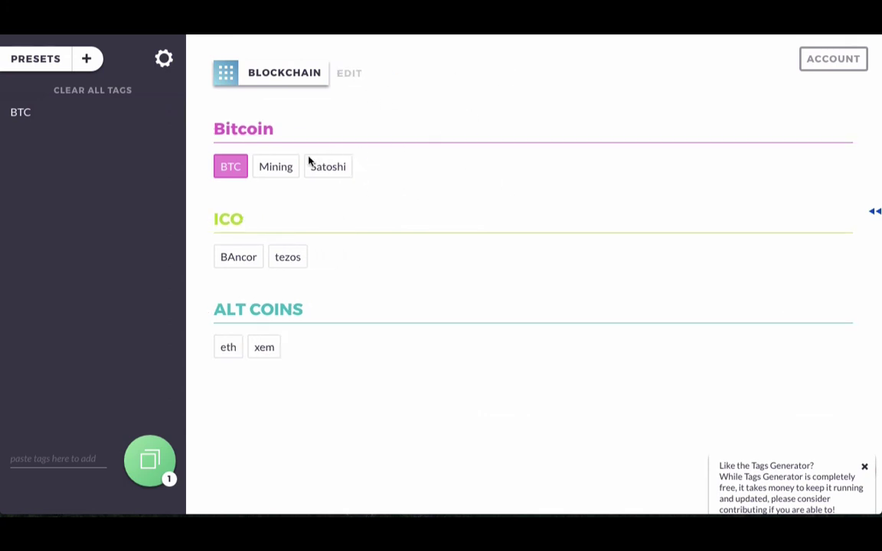
left_click(274, 167)
left_click(239, 259)
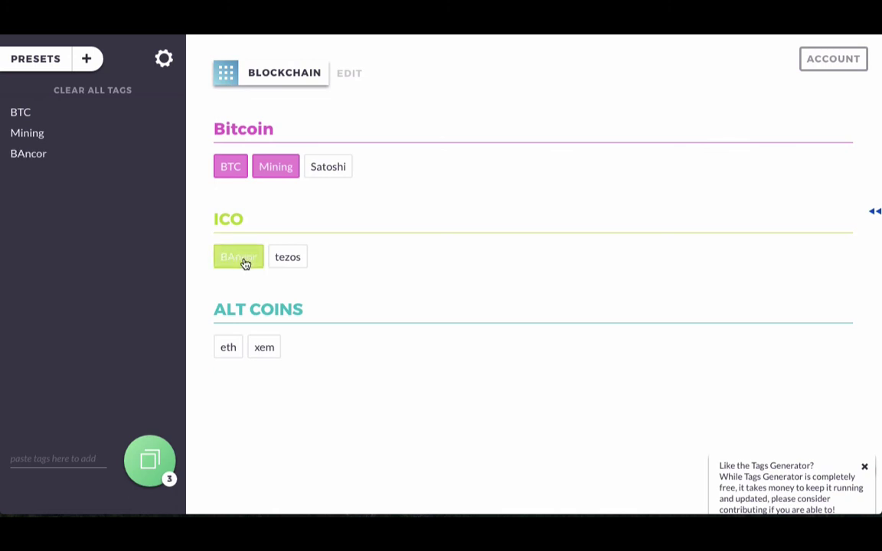
left_click(290, 257)
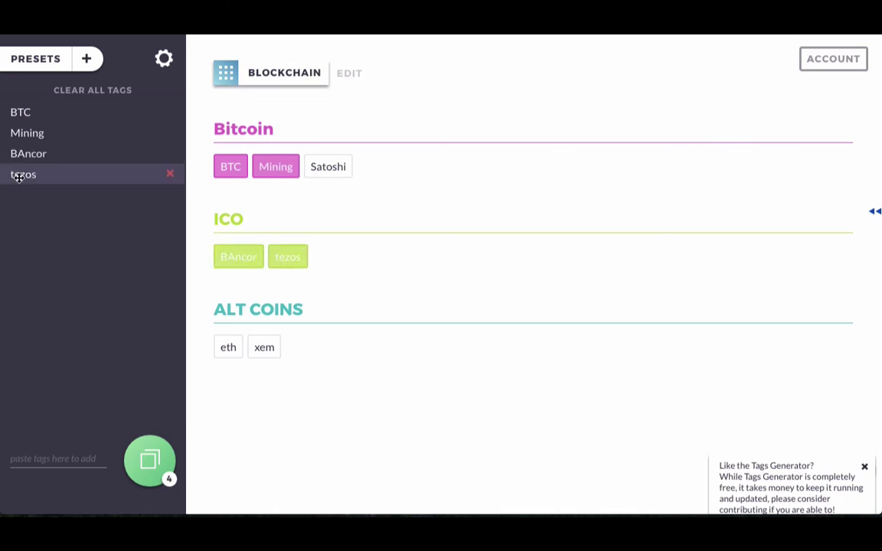
left_click_drag(18, 175, 13, 141)
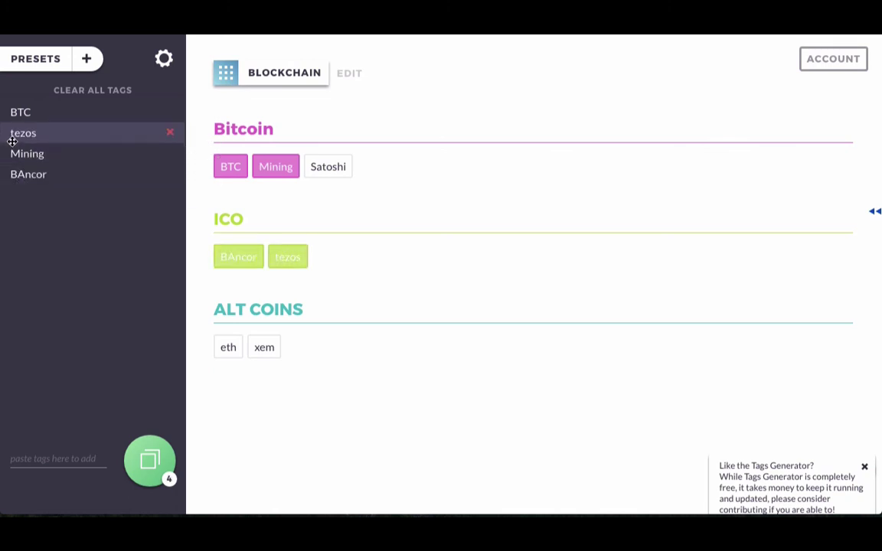
Step: Return to the boards overview and mark the Blockchain board as a favorite
left_click(226, 72)
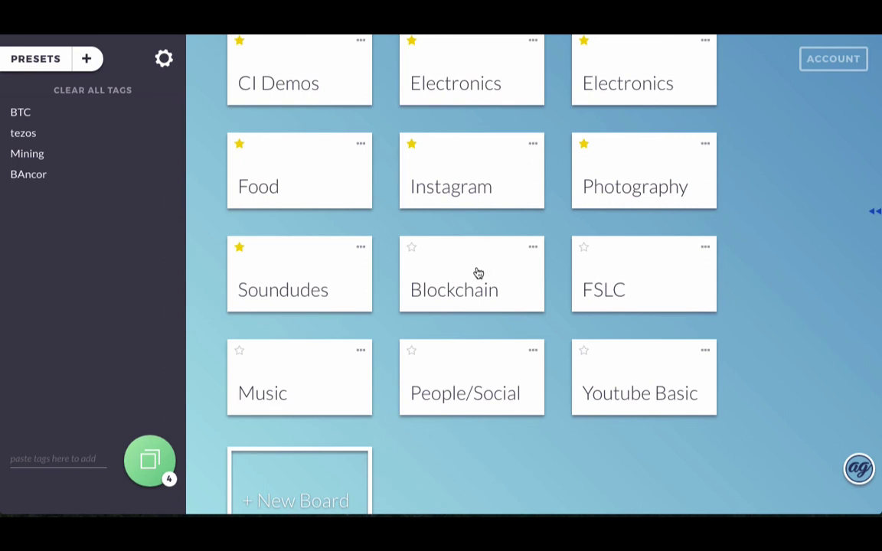
left_click(533, 250)
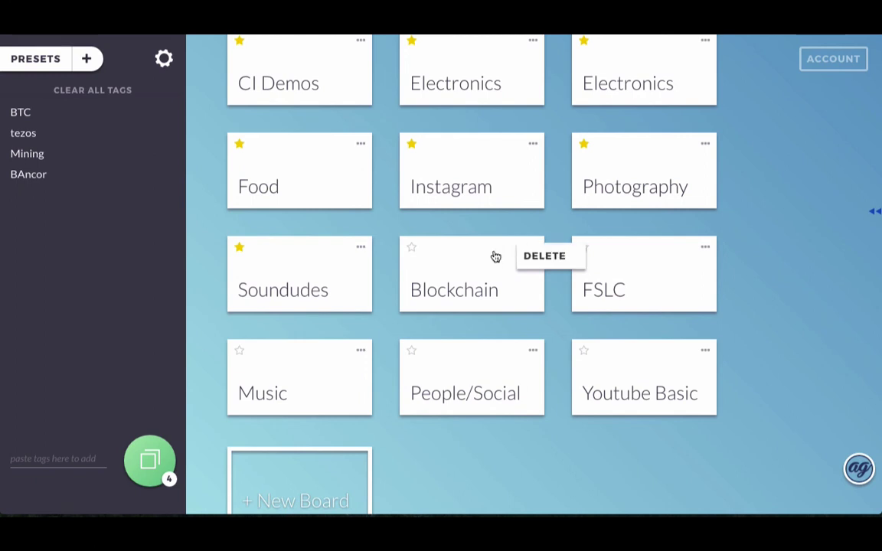
left_click(411, 247)
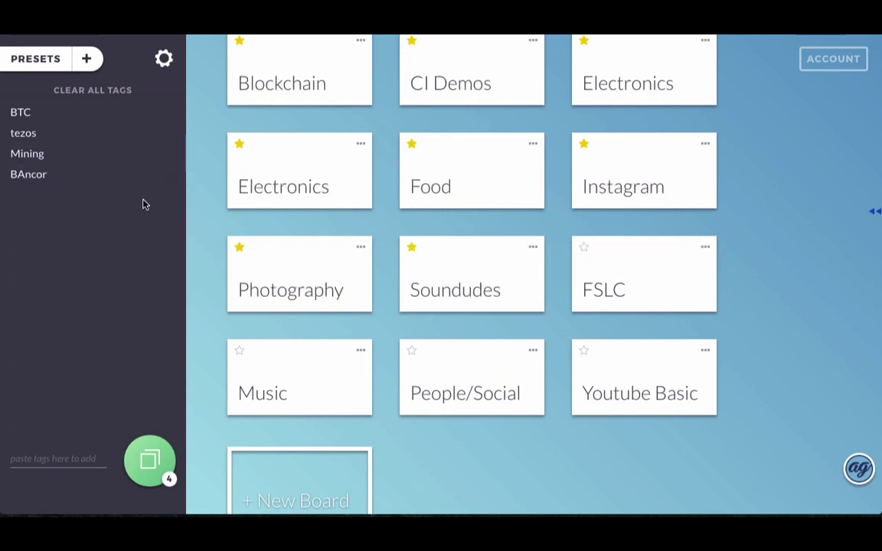